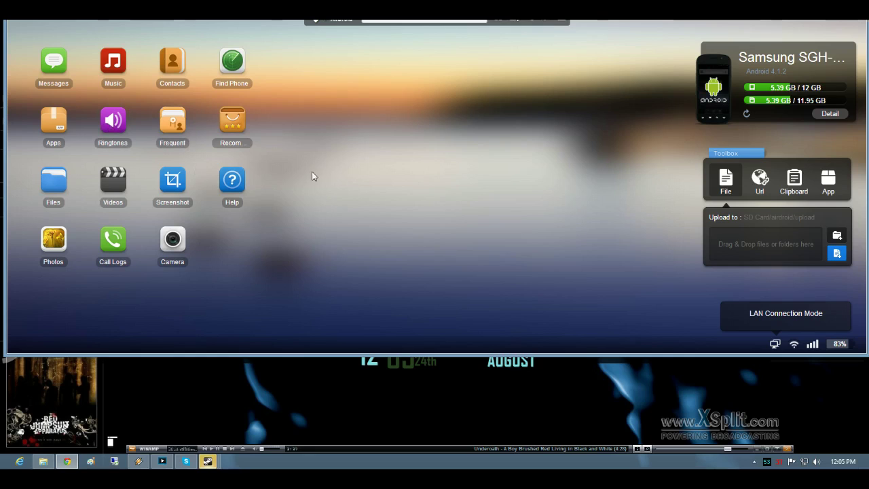
Browse the phone's text messages, then its user-installed and system apps lists
left_click(53, 60)
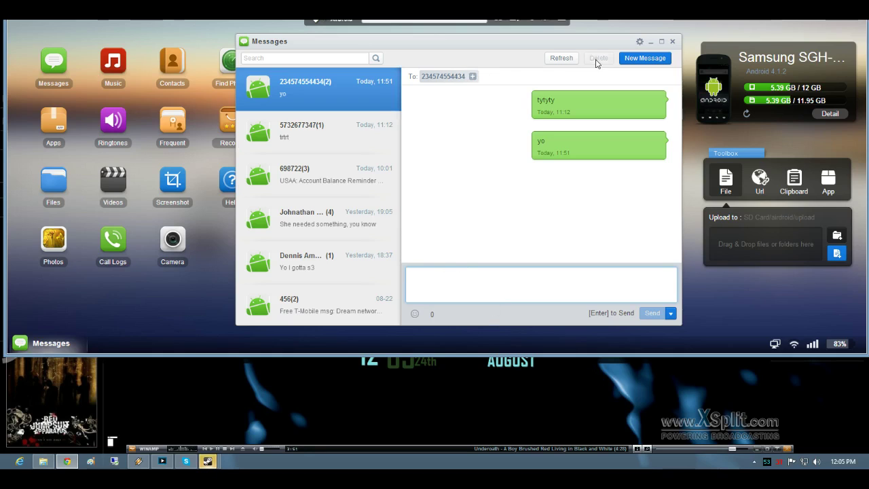
left_click(673, 42)
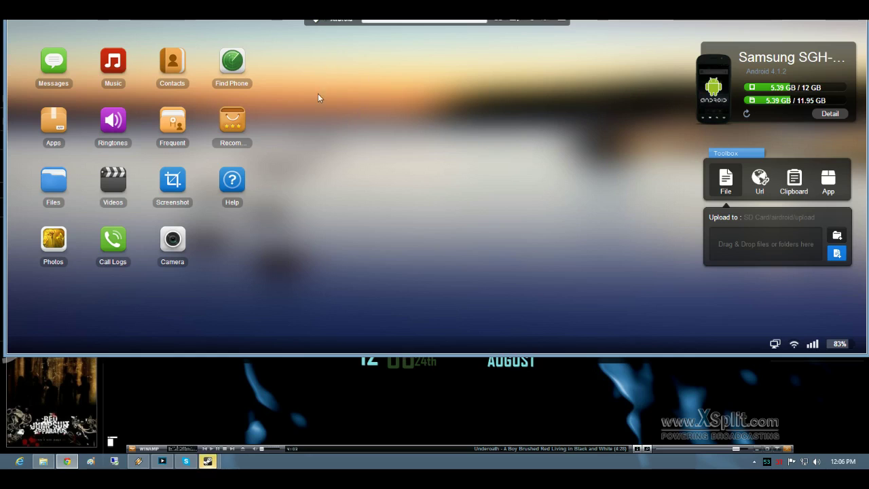
left_click(54, 121)
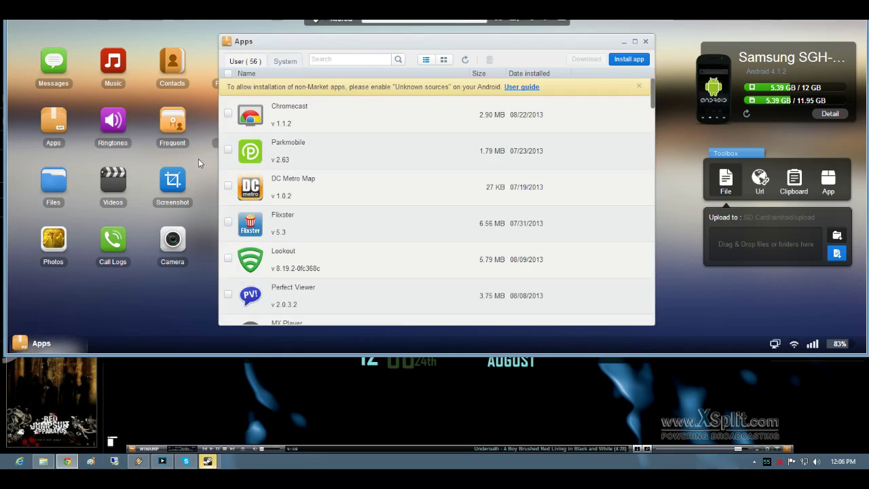
scroll(312, 190, "down", 2)
scroll(312, 191, "down", 3)
scroll(311, 189, "up", 5)
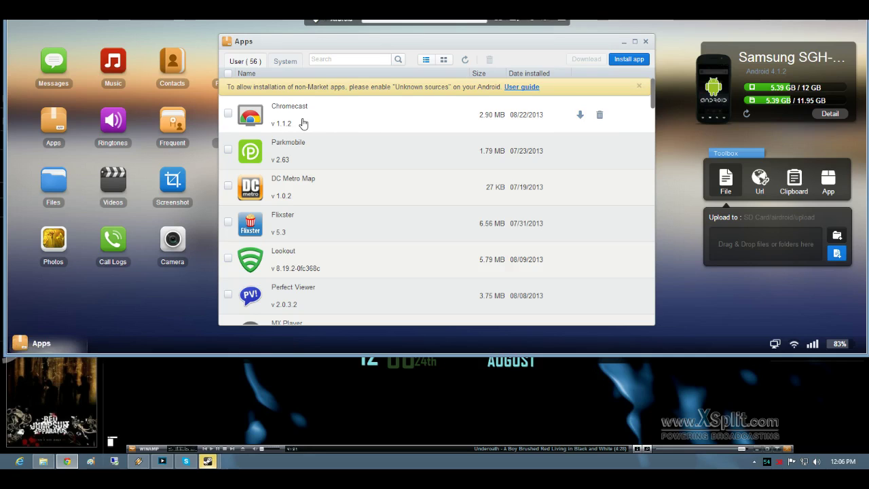
left_click(286, 62)
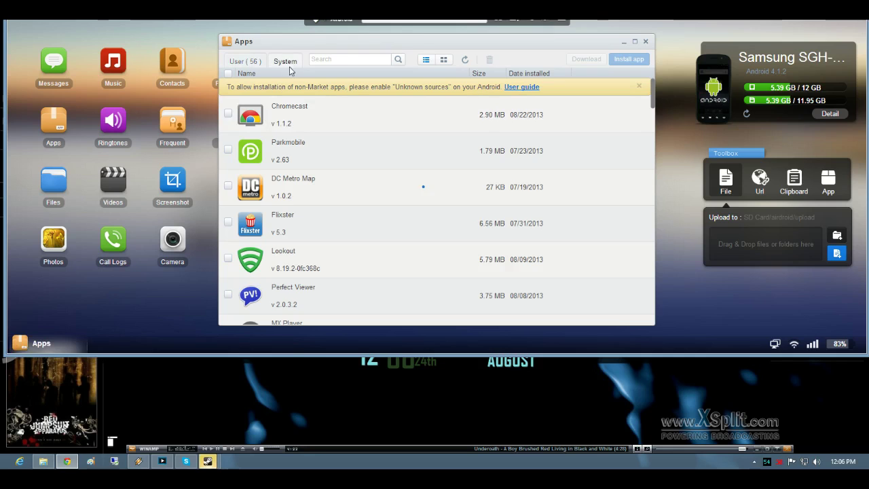
left_click(252, 62)
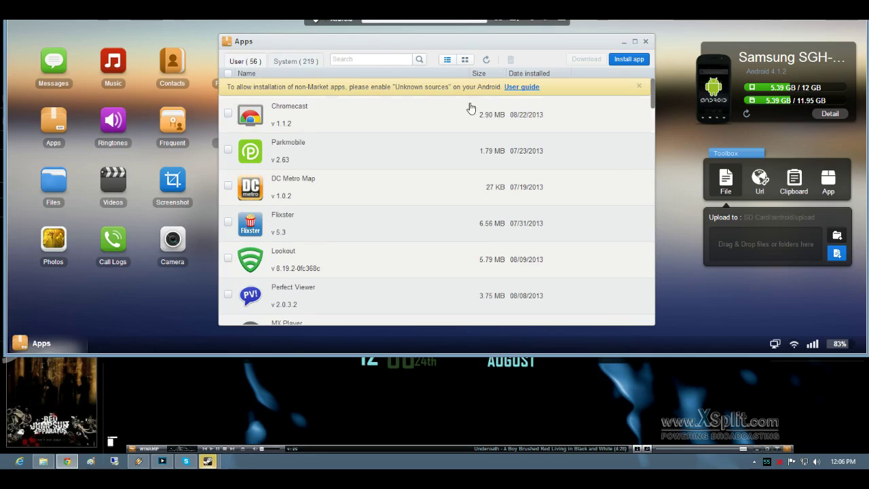
left_click(648, 44)
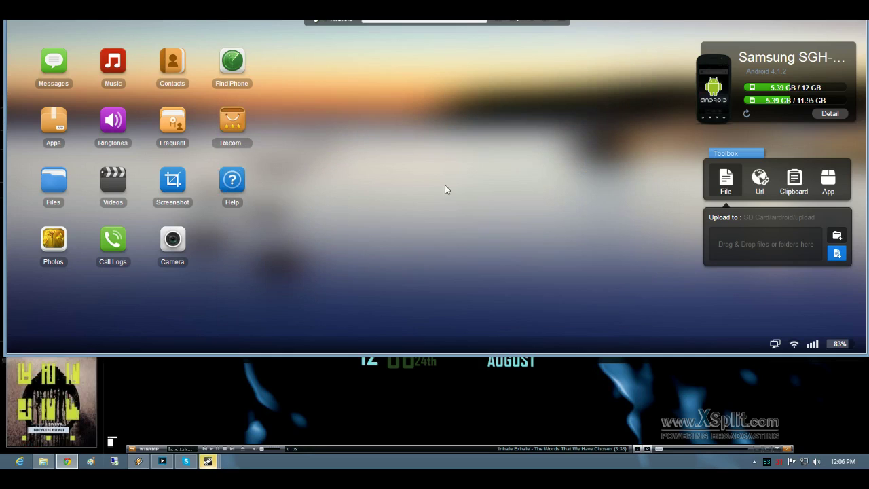
Glance at the phone's file browser with the SD Card folder tree collapsed
left_click(54, 184)
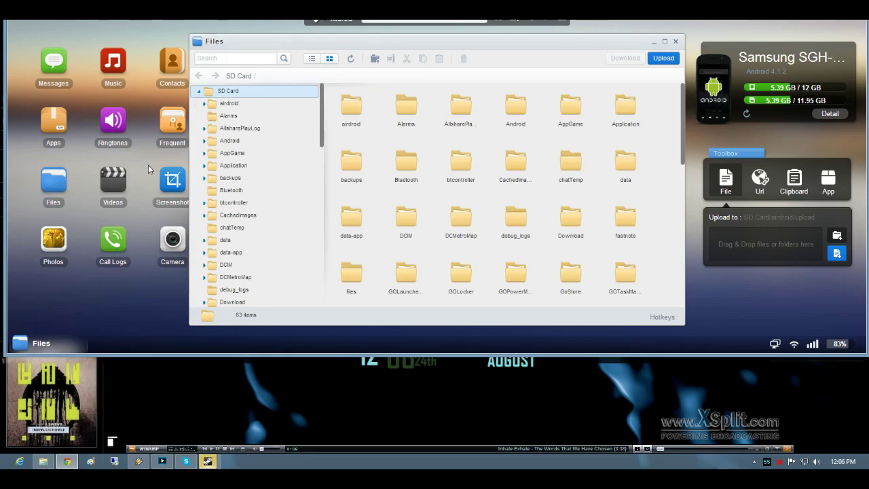
left_click(199, 91)
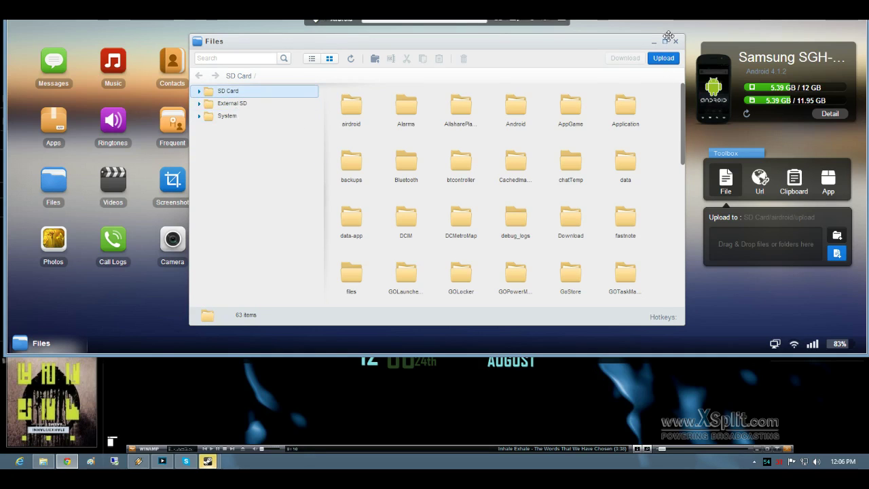
left_click(677, 42)
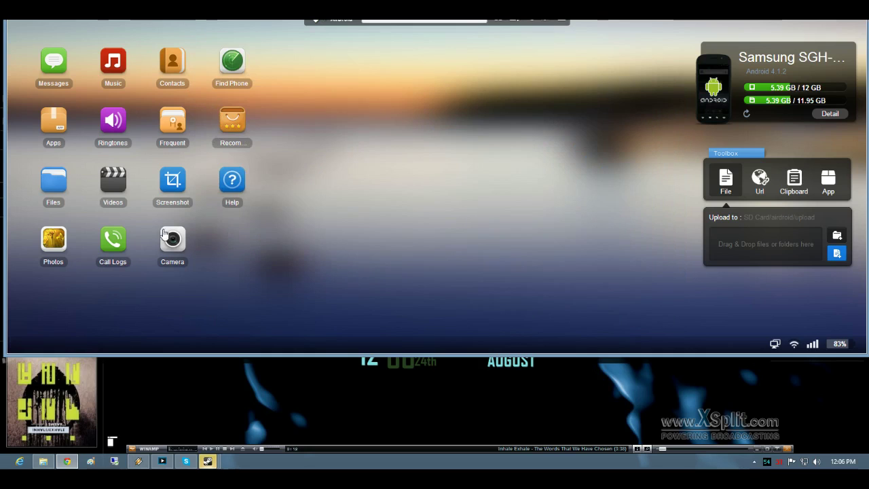
View the tablet photo from the phone's gallery at full size, then close the gallery
left_click(53, 239)
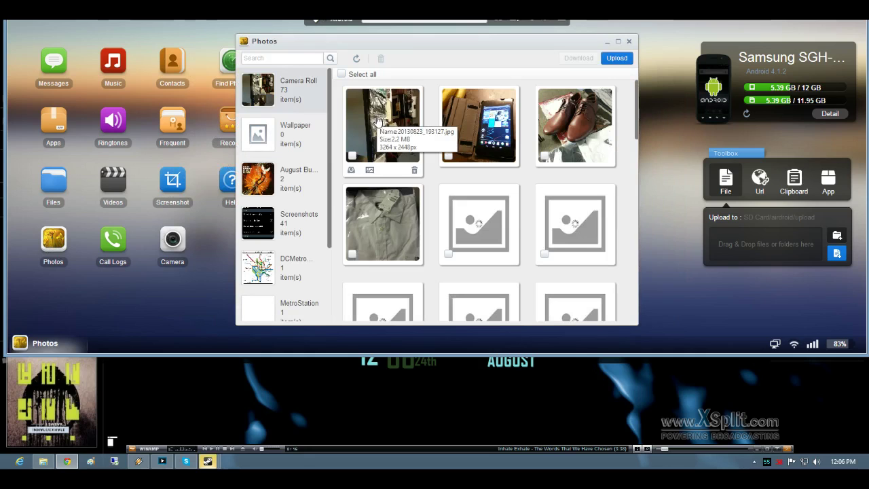
left_click(480, 110)
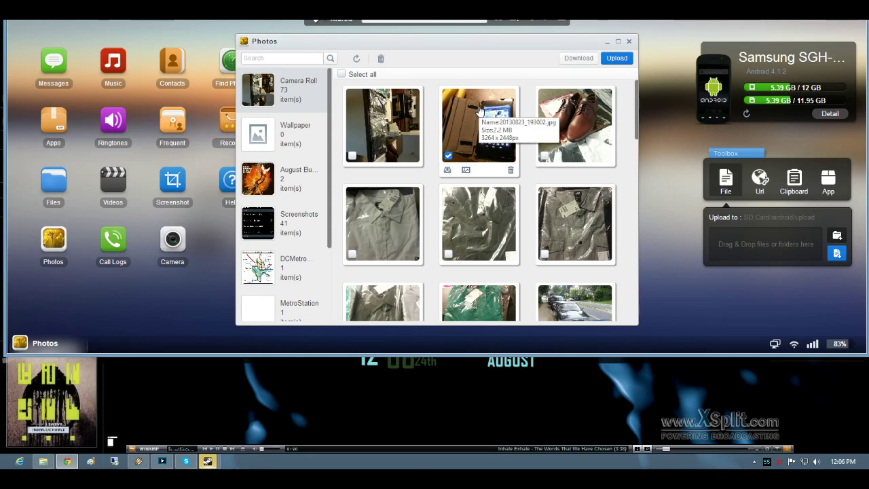
right_click(467, 122)
left_click(456, 108)
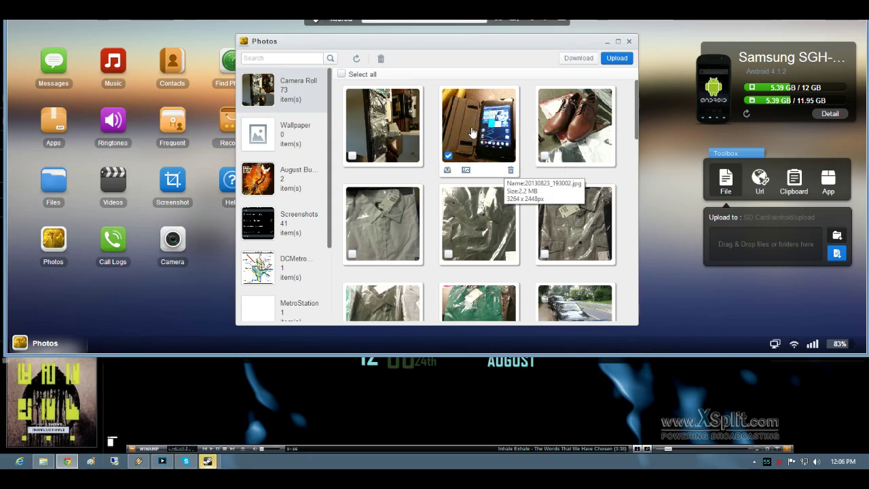
key("F11")
left_click(500, 33)
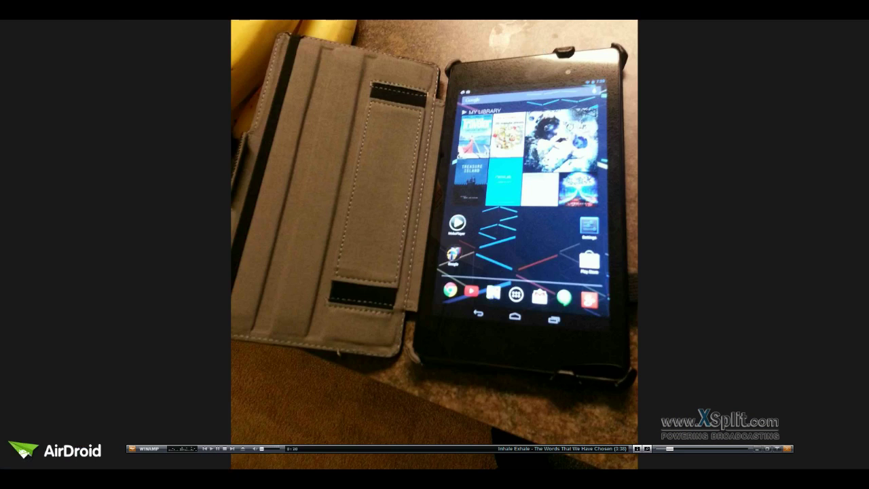
key("F11")
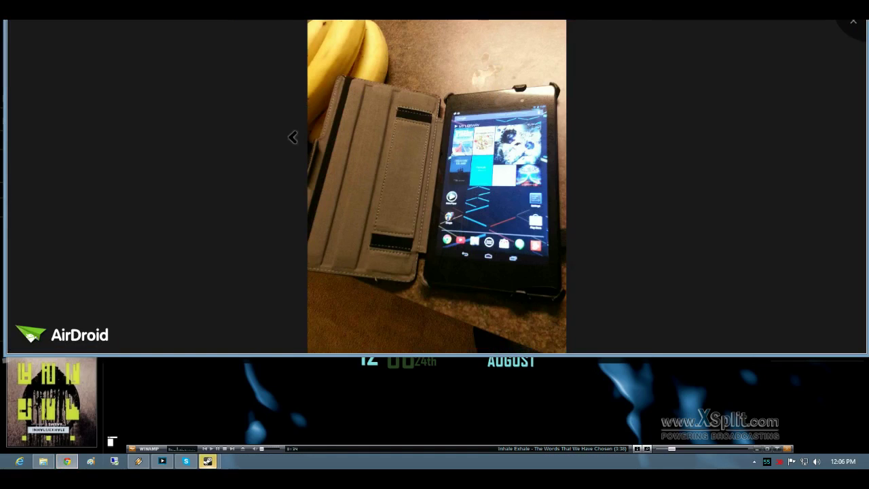
left_click(855, 26)
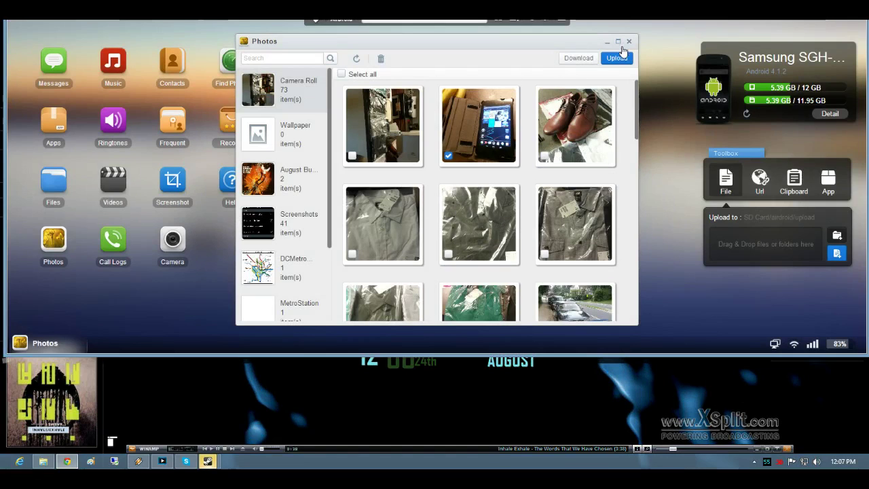
left_click(630, 42)
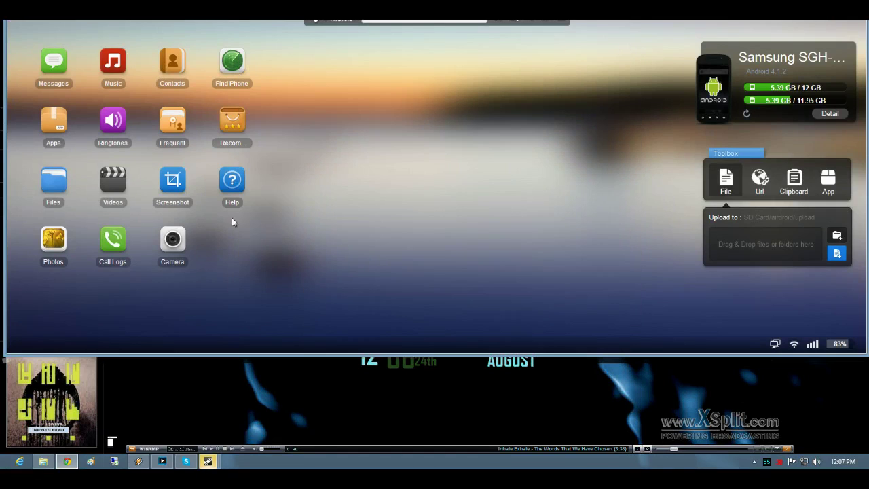
Play 01 Doomsday.mp3 from the file browser since the music library is empty, then close Files
left_click(119, 68)
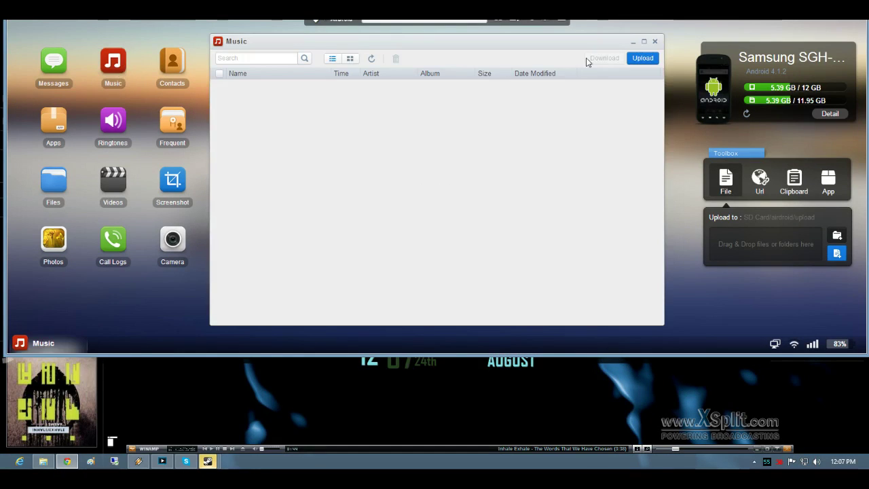
left_click(656, 42)
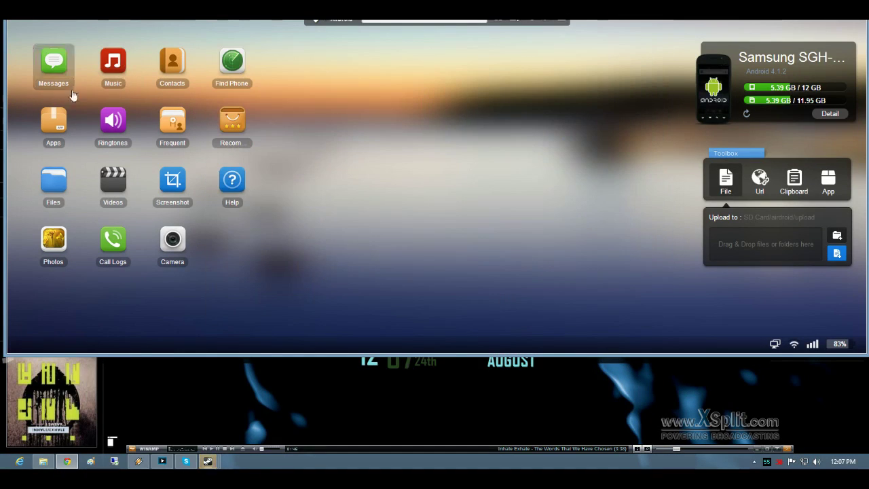
left_click(54, 191)
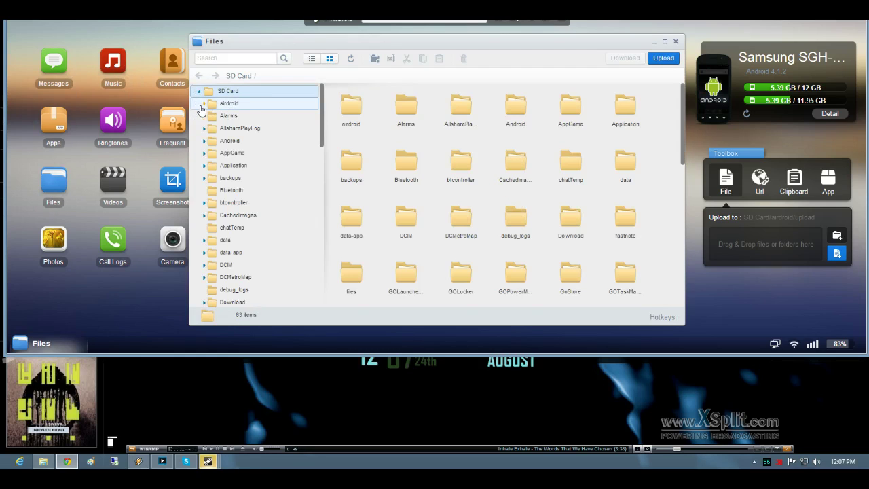
scroll(268, 158, "down", 8)
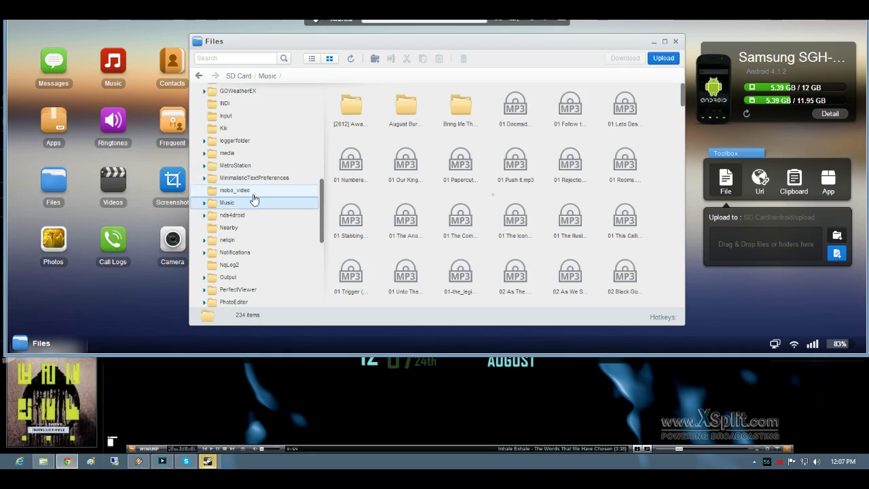
left_click(515, 103)
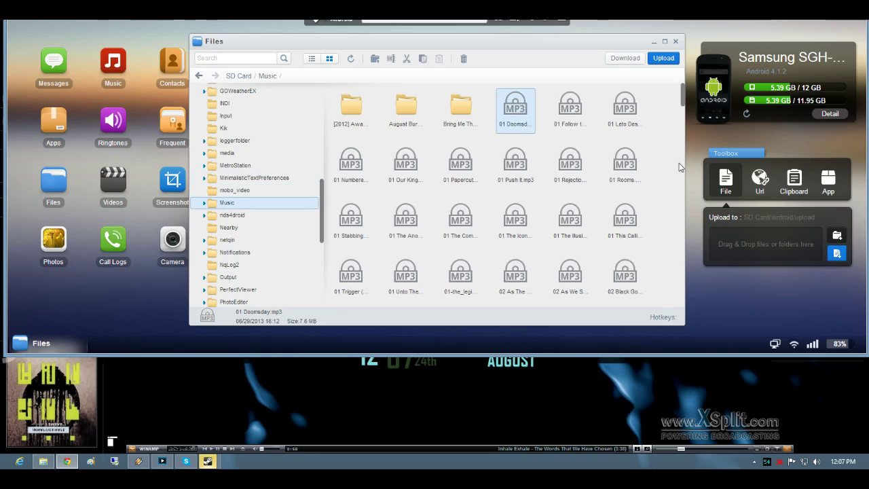
double_click(516, 109)
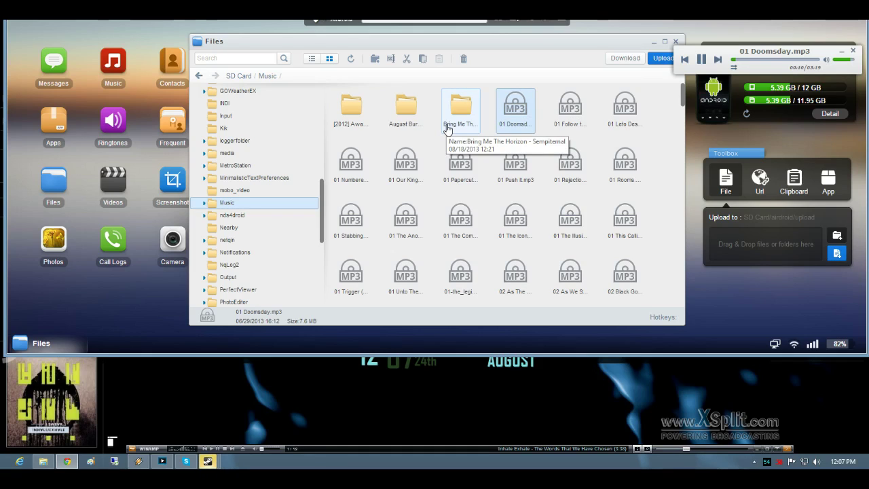
left_click_drag(518, 42, 465, 45)
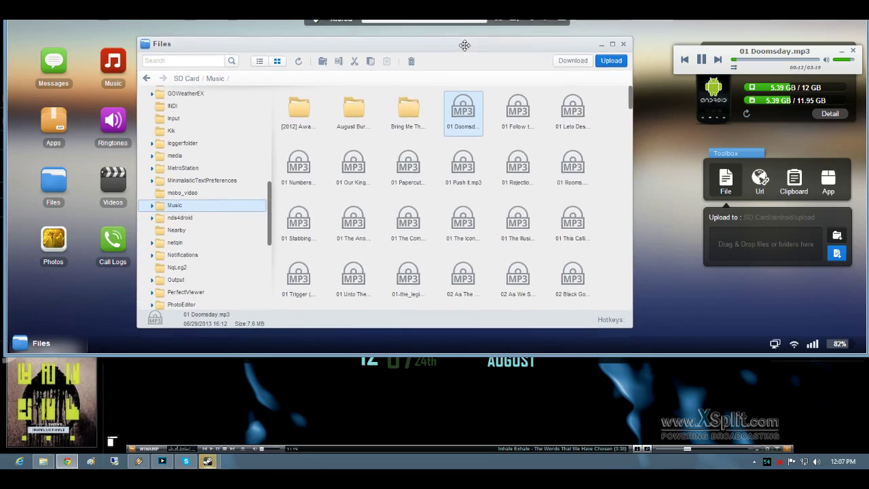
left_click(625, 45)
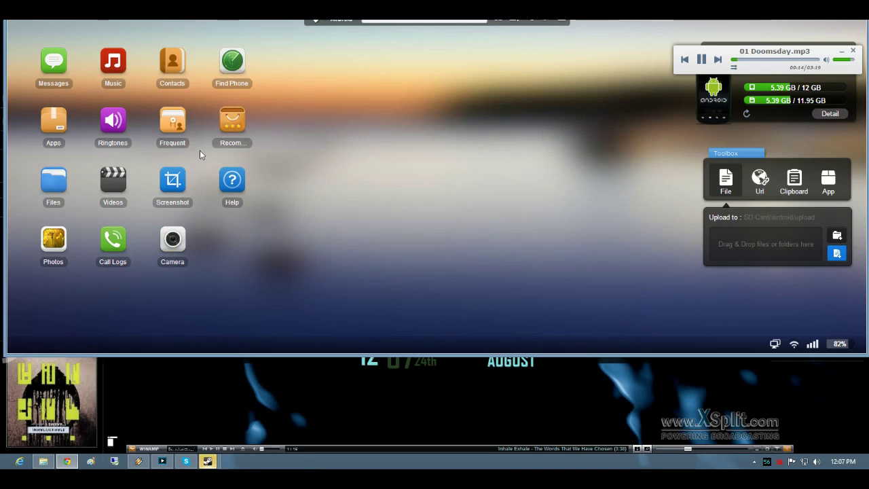
Preview the Singularity, Ometh and Police 2012 Remix_1 ringtones
left_click(115, 121)
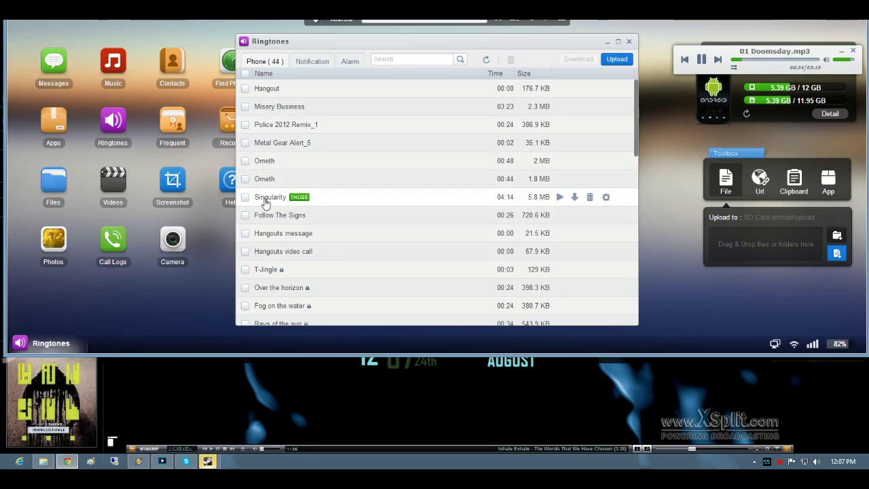
left_click(559, 198)
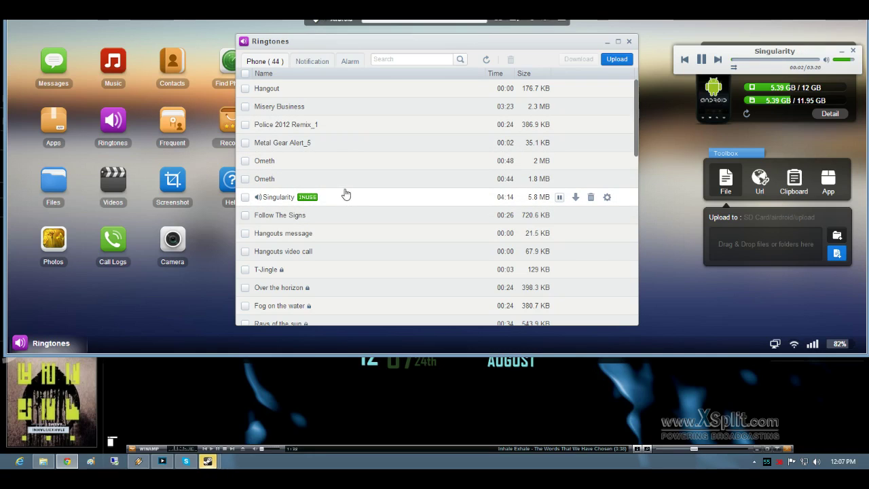
left_click(560, 180)
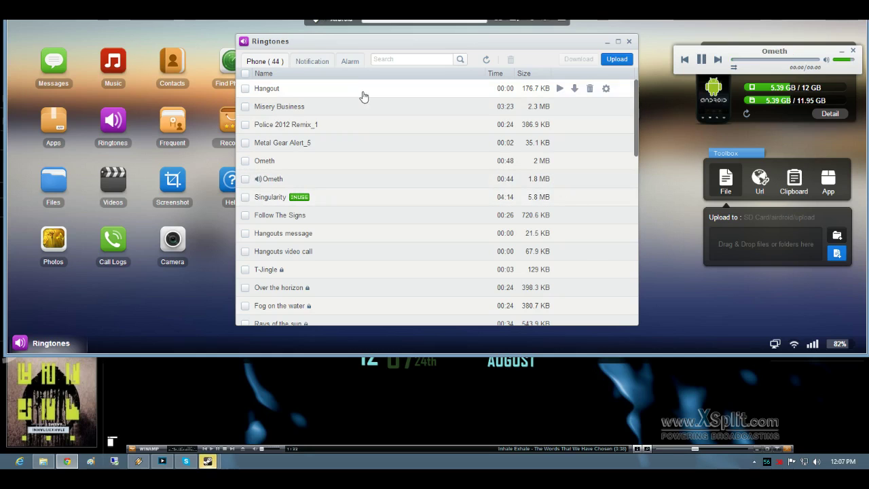
left_click(560, 161)
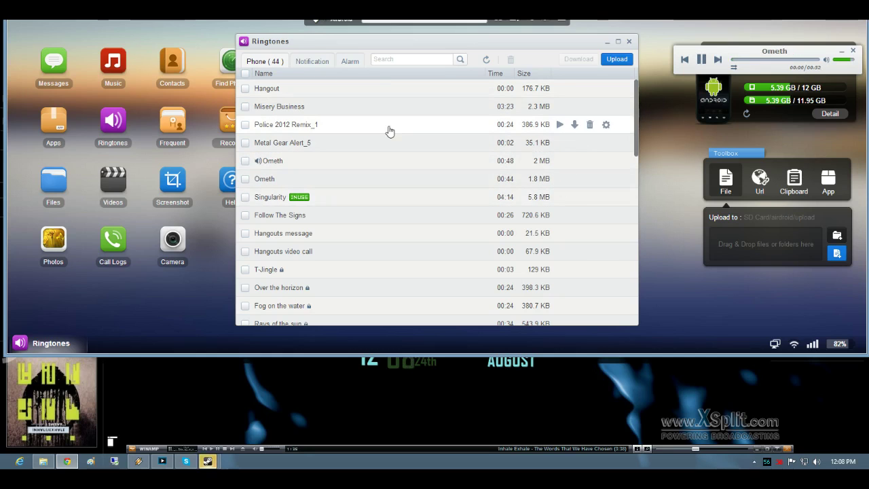
left_click(560, 125)
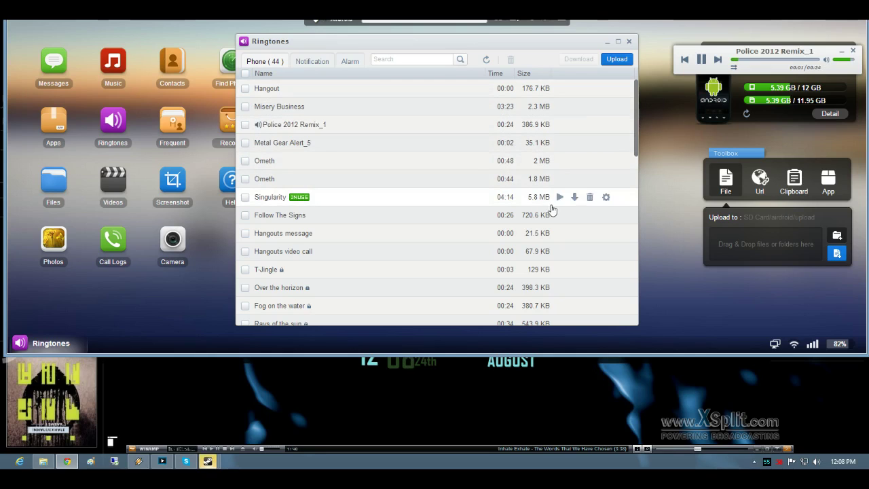
Preview the Metal Gear Alert_5 notification and Walk in the forest alarm, then close Ringtones
left_click(309, 63)
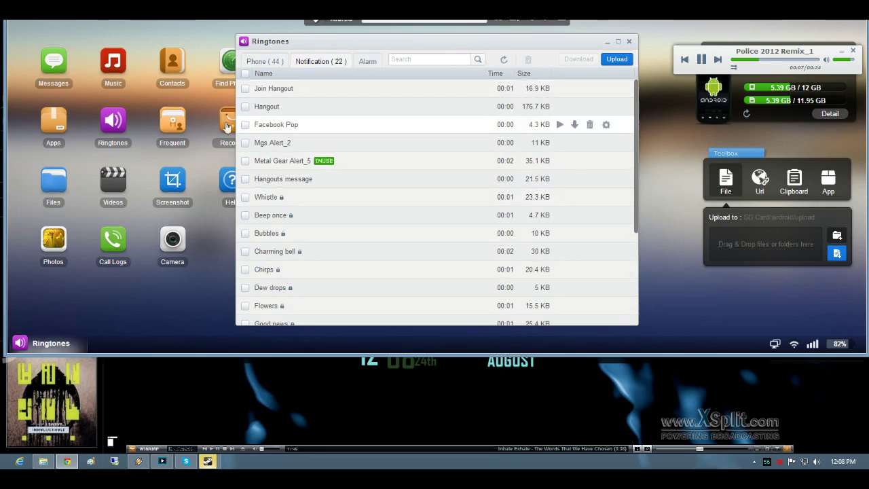
left_click(560, 163)
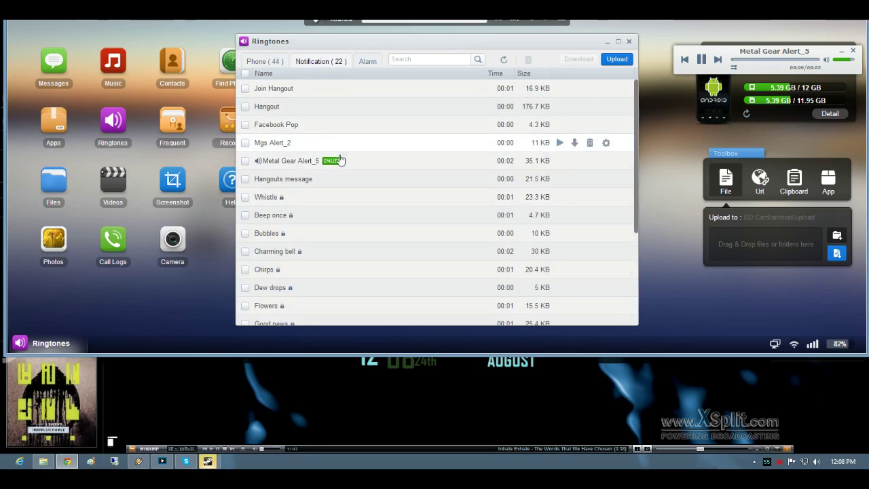
left_click(367, 62)
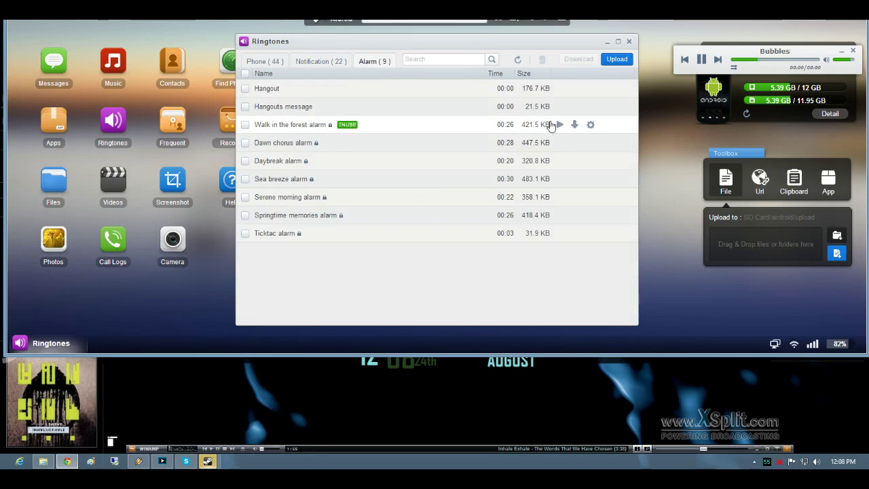
left_click(561, 125)
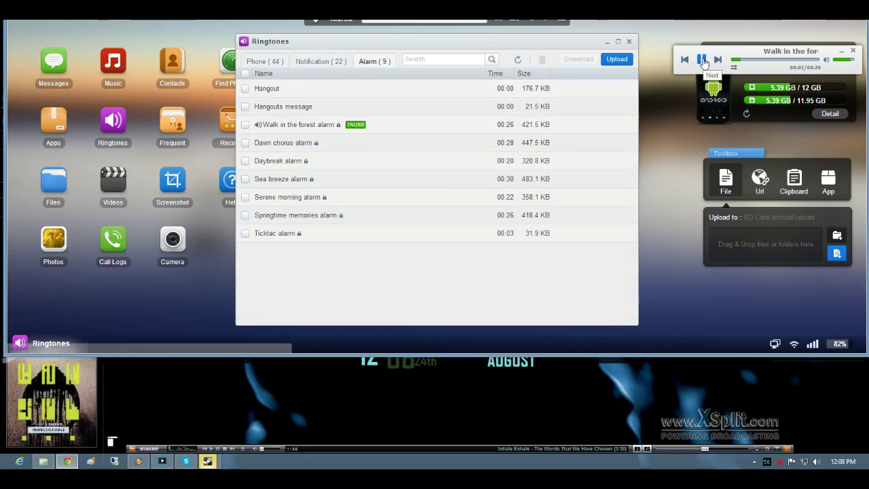
left_click(630, 42)
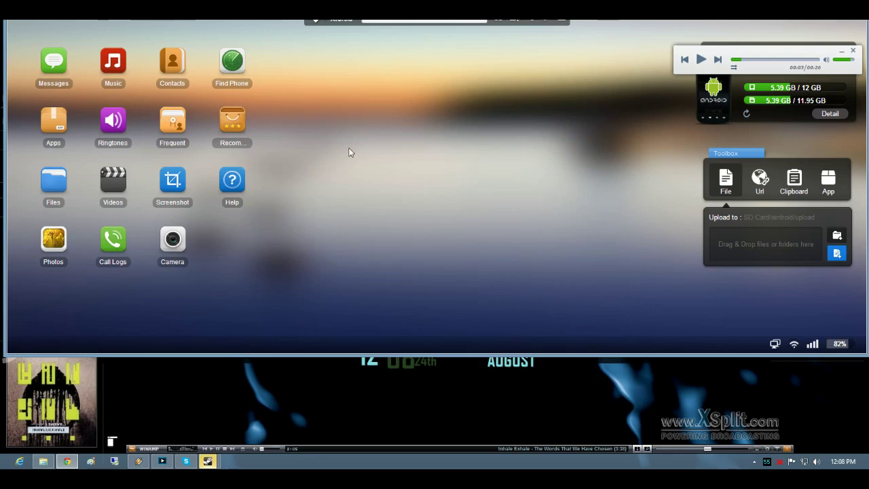
Play the 20120209_204049 video, then the 'nice' video, then close the Videos window
left_click(121, 185)
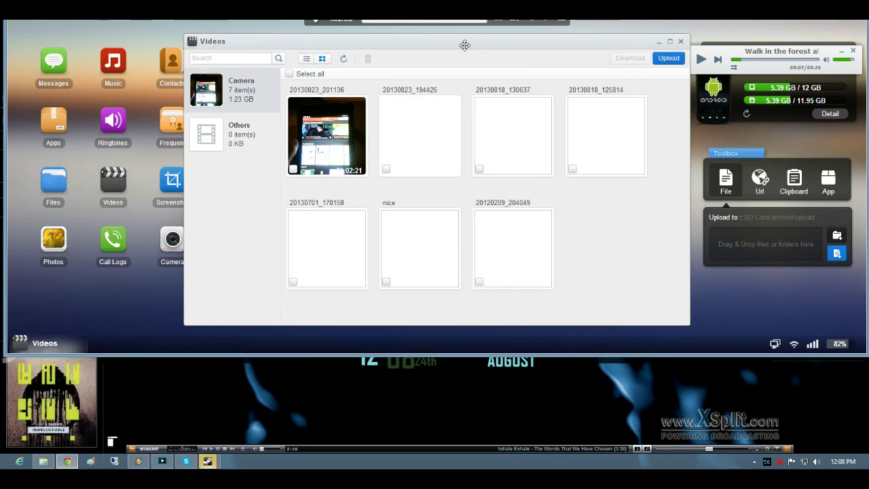
left_click_drag(464, 41, 431, 39)
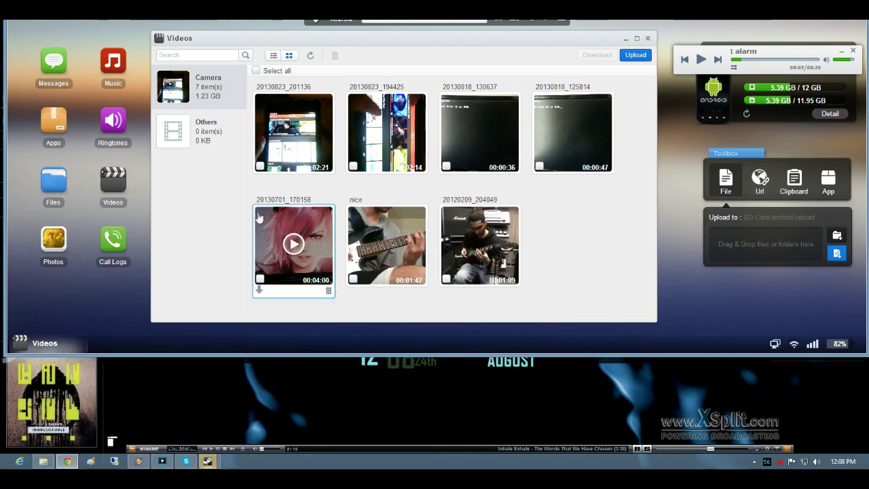
left_click(490, 241)
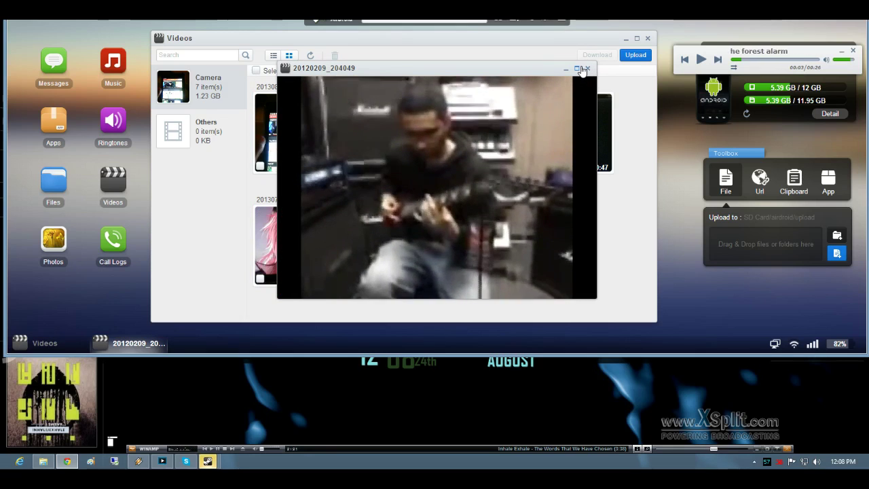
mouse_move(530, 116)
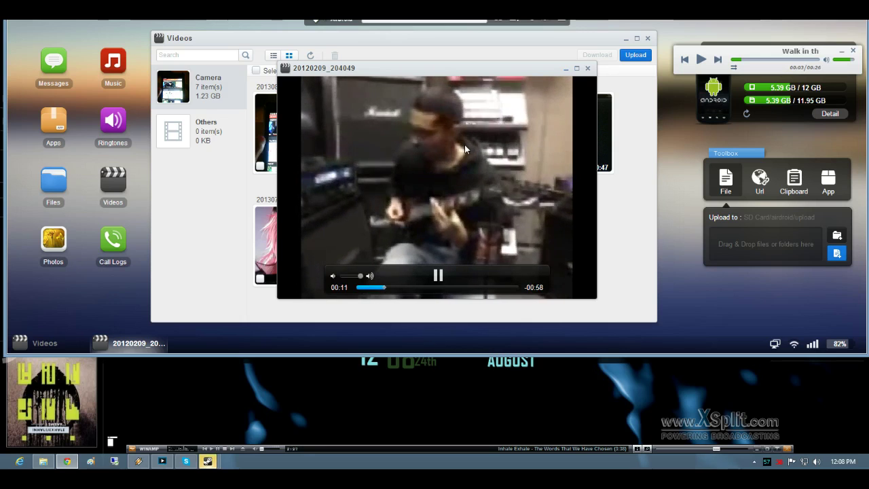
left_click(589, 70)
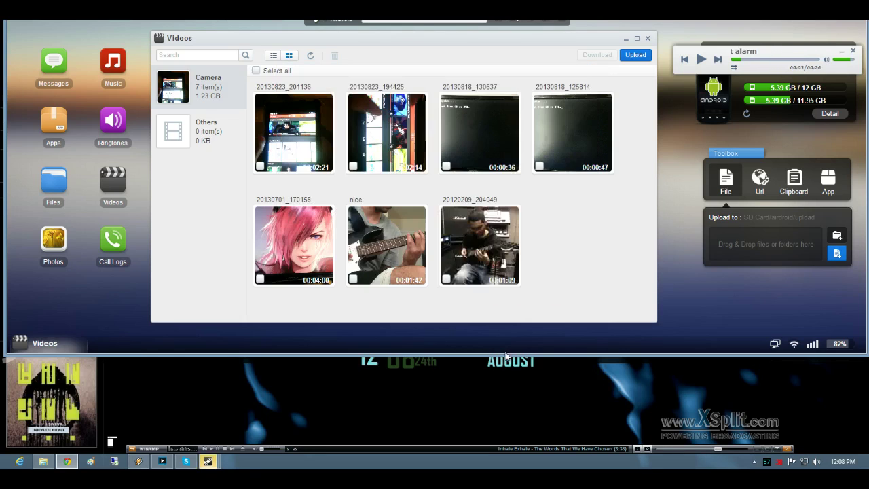
left_click(384, 245)
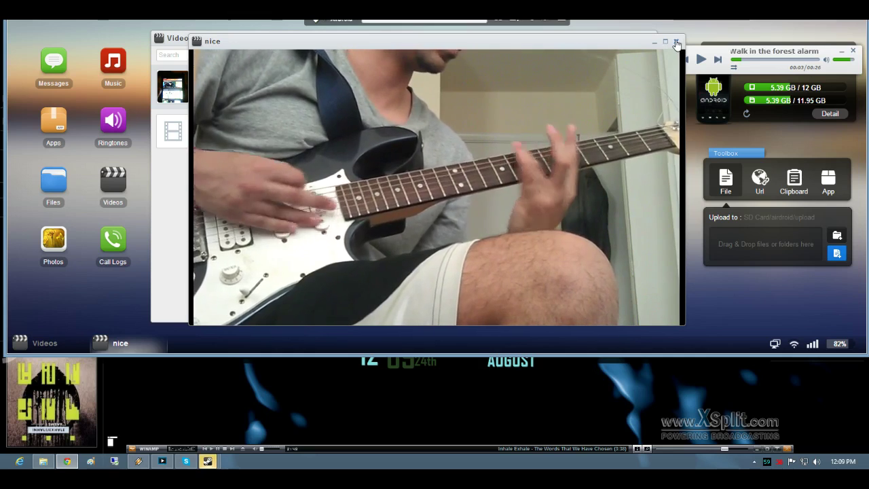
left_click(677, 42)
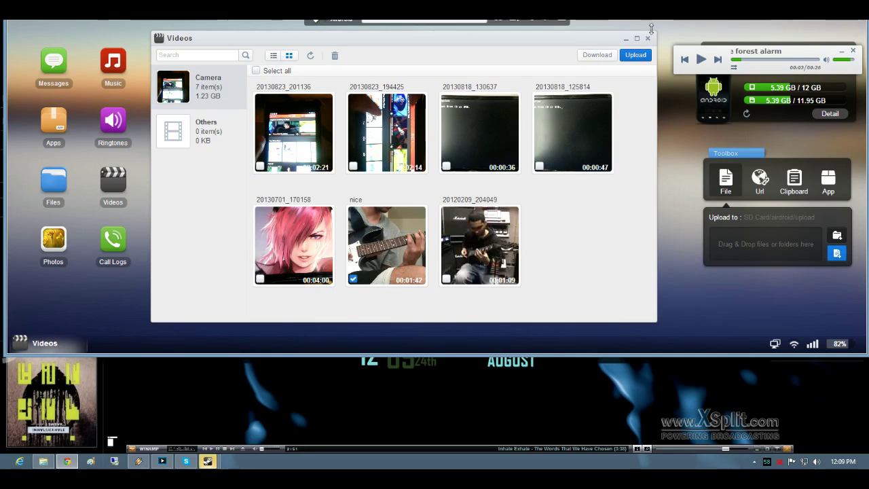
left_click(649, 40)
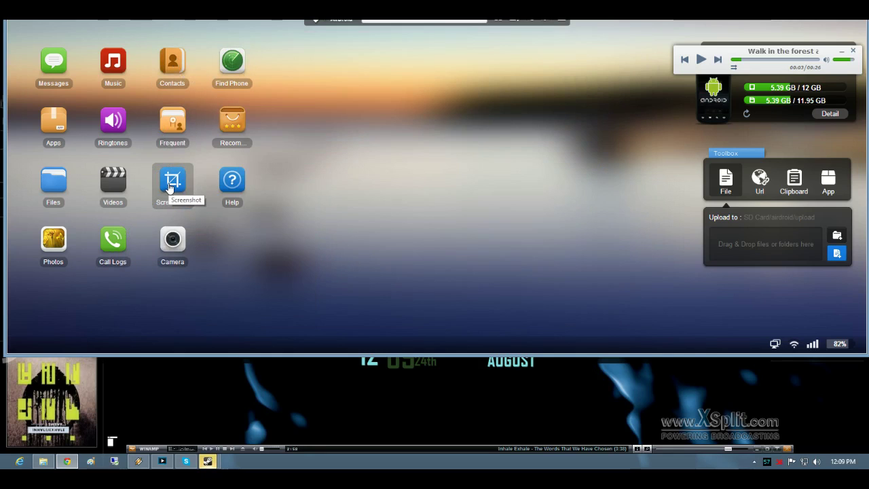
left_click(173, 240)
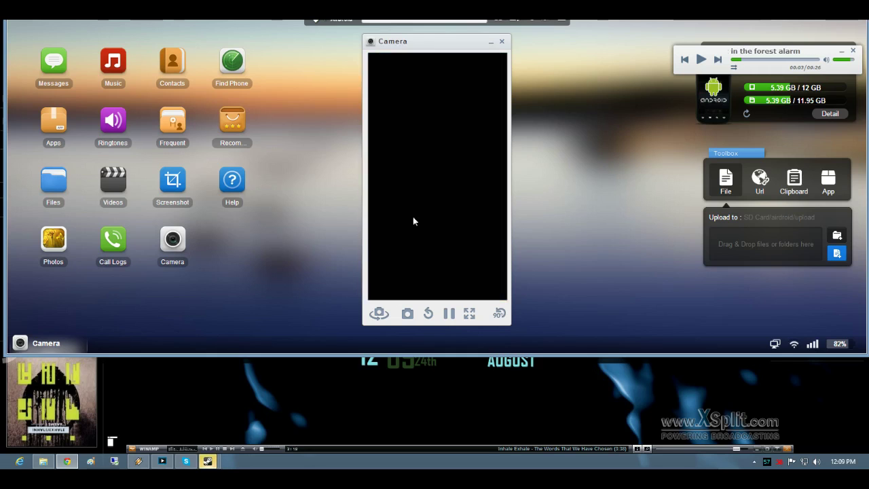
left_click(502, 43)
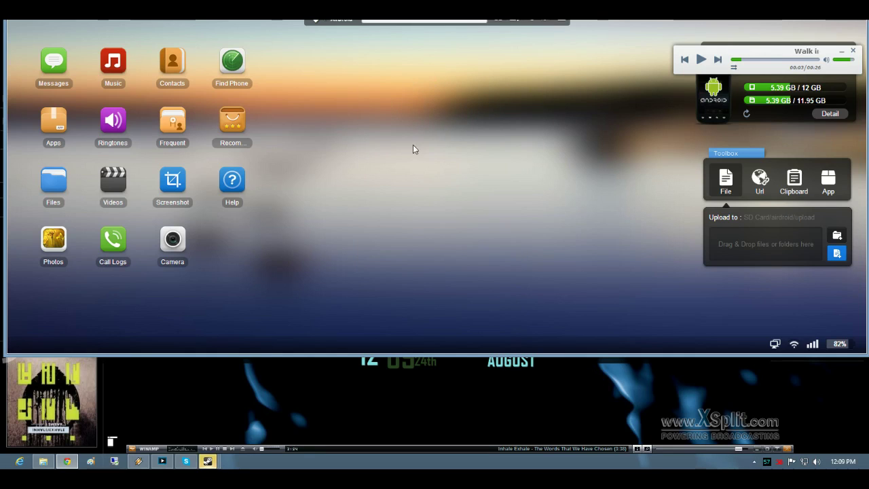
left_click(498, 20)
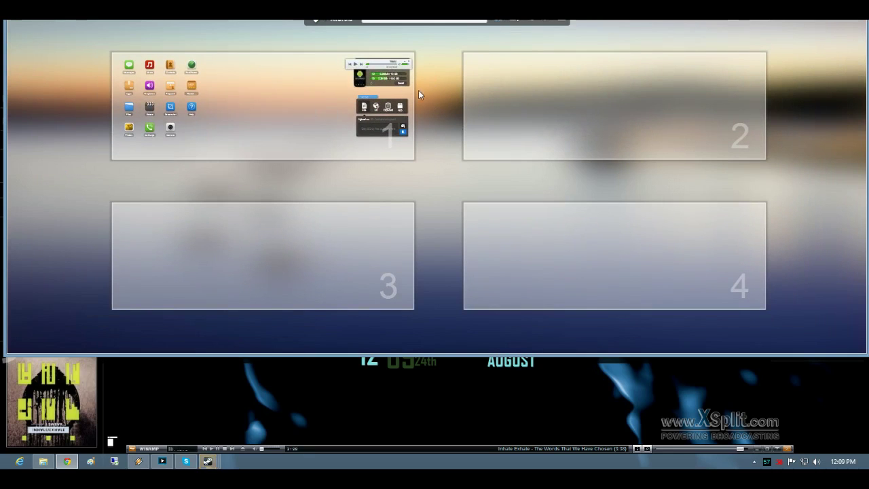
left_click(571, 101)
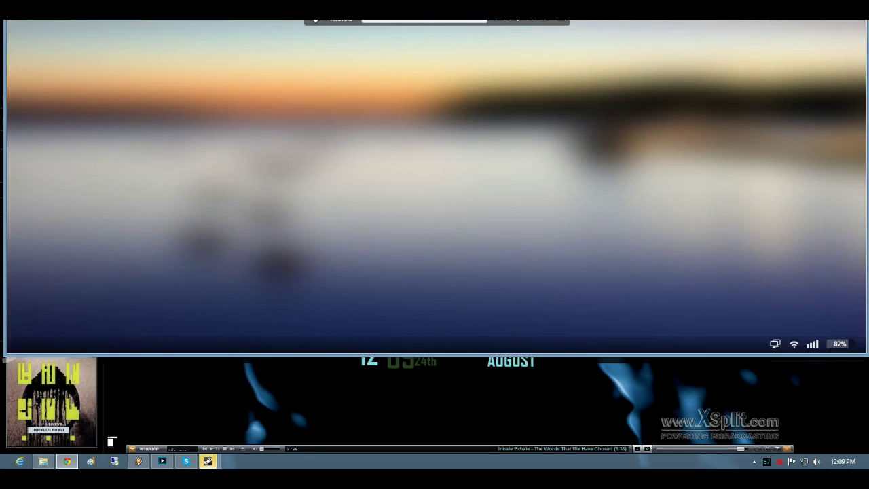
left_click(501, 20)
left_click(468, 50)
left_click(498, 21)
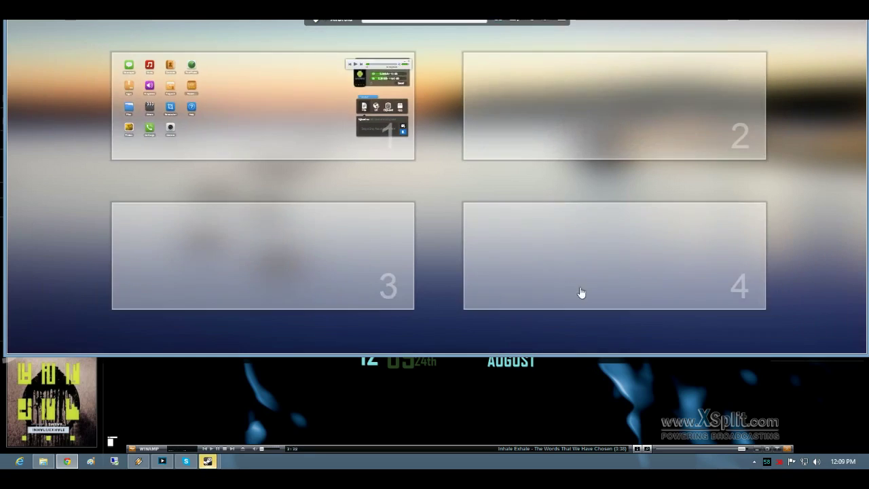
left_click(583, 295)
left_click(497, 22)
left_click(259, 134)
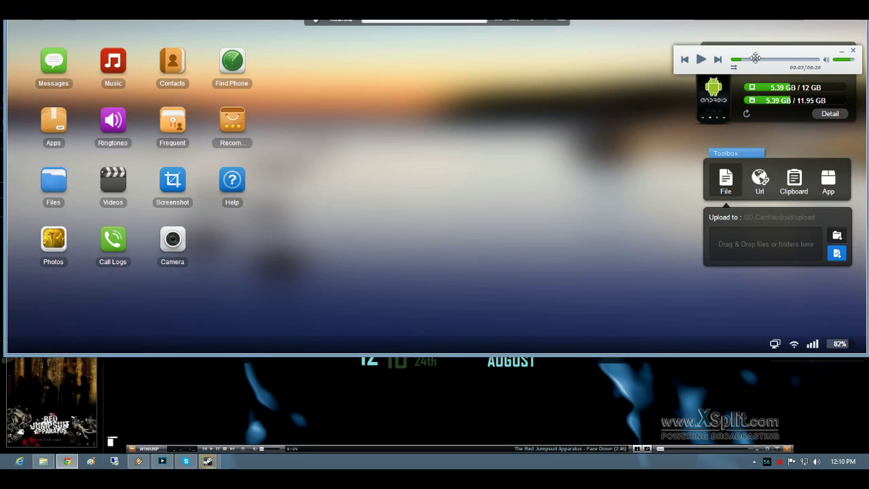
Move the music player to the lower middle, reposition the Camera icon, and nudge the device panel up
left_click_drag(747, 55, 242, 287)
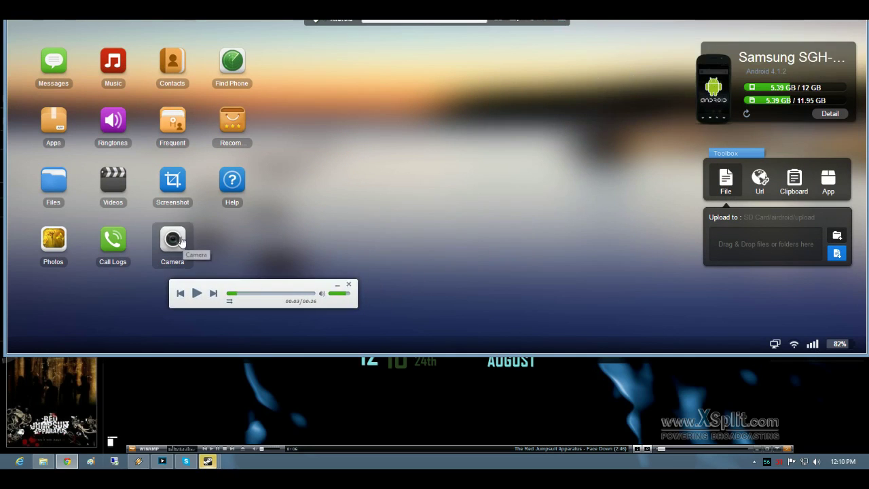
left_click_drag(189, 233, 172, 255)
mouse_move(796, 58)
left_mouse_down()
mouse_move(638, 85)
mouse_move(794, 43)
left_mouse_up()
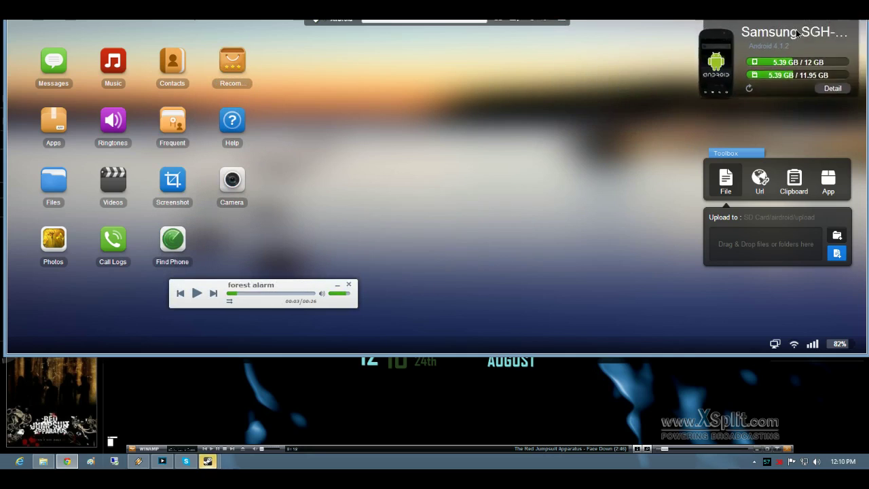
Check the device summary, refresh the storage information, and raise the toolbox panel
left_click(832, 87)
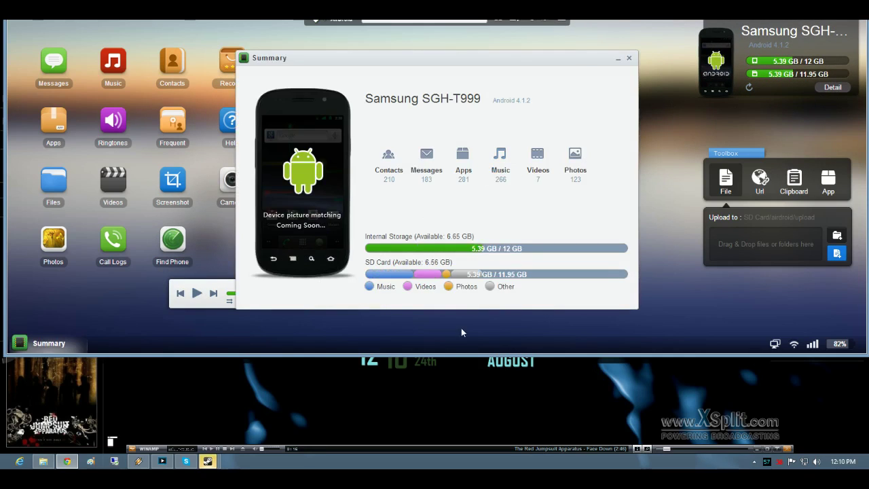
left_click(631, 60)
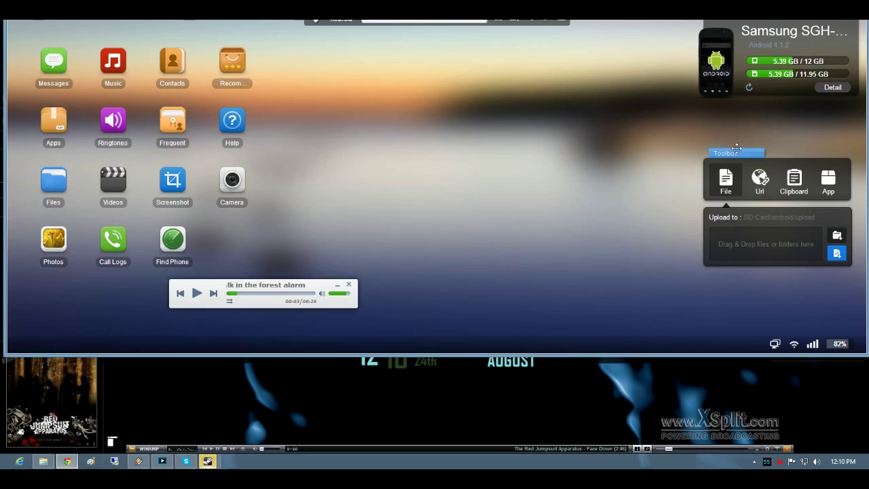
left_click(750, 89)
left_click_drag(753, 153, 755, 116)
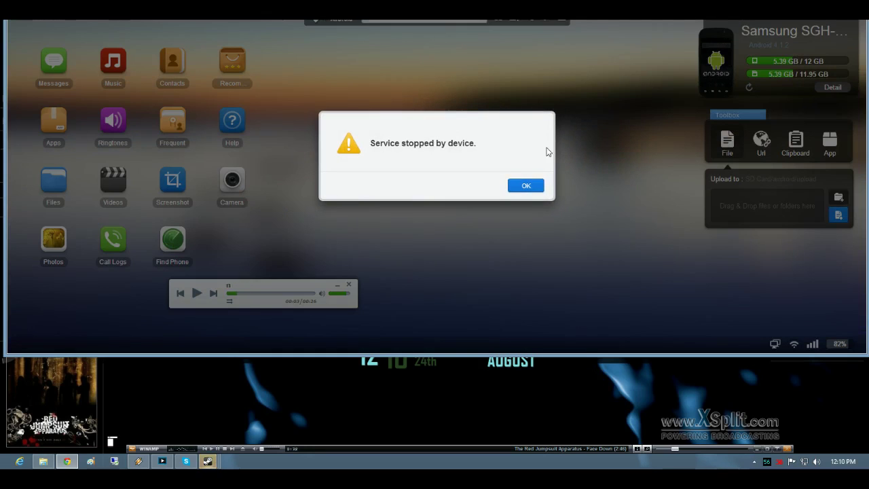
Dismiss the alert, review the Asus Nexus 7 device summary, and return to desktop 1
left_click(523, 187)
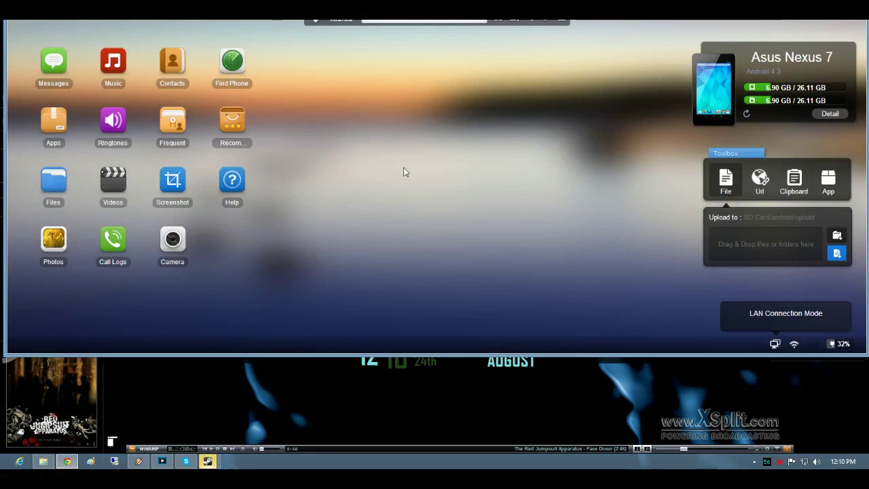
left_click(836, 118)
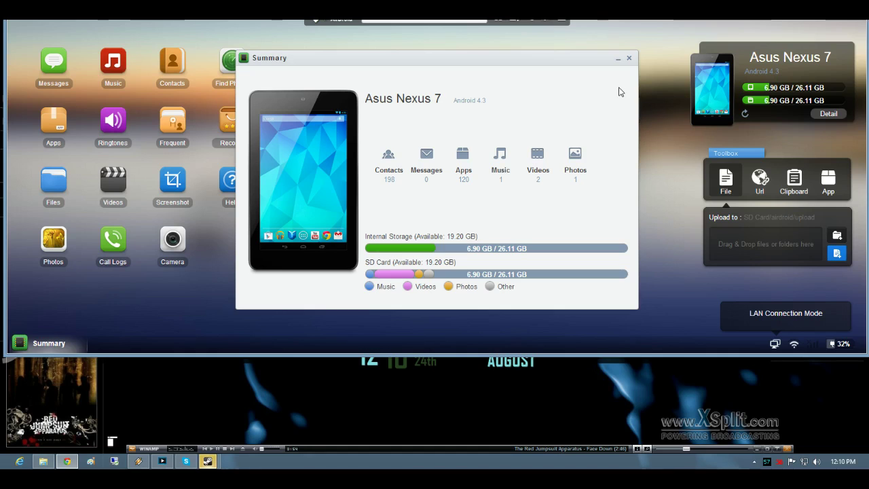
left_click(629, 59)
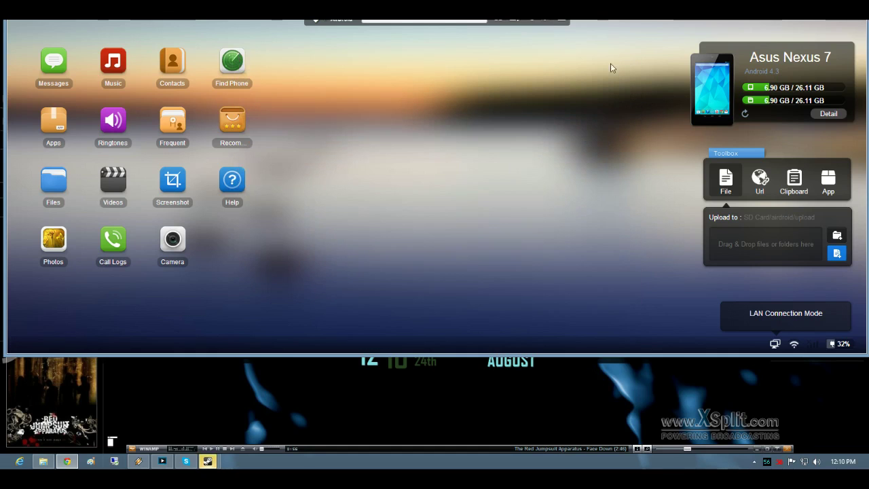
left_click(499, 20)
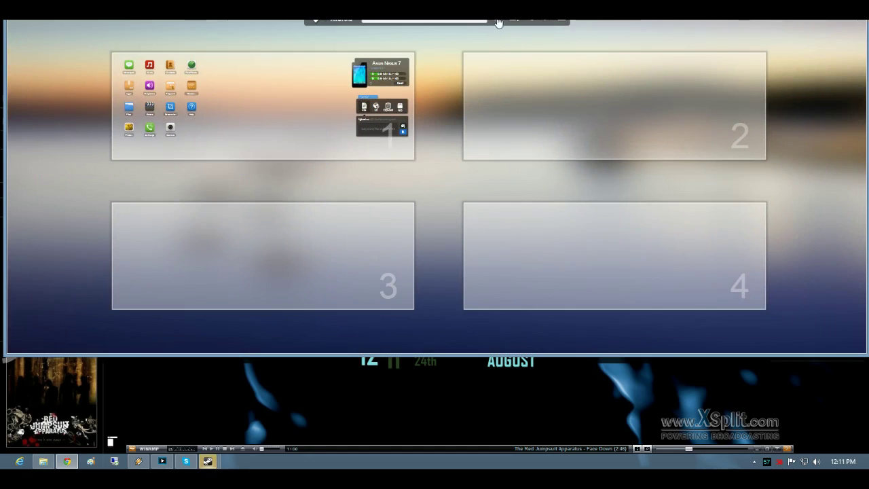
left_click(320, 103)
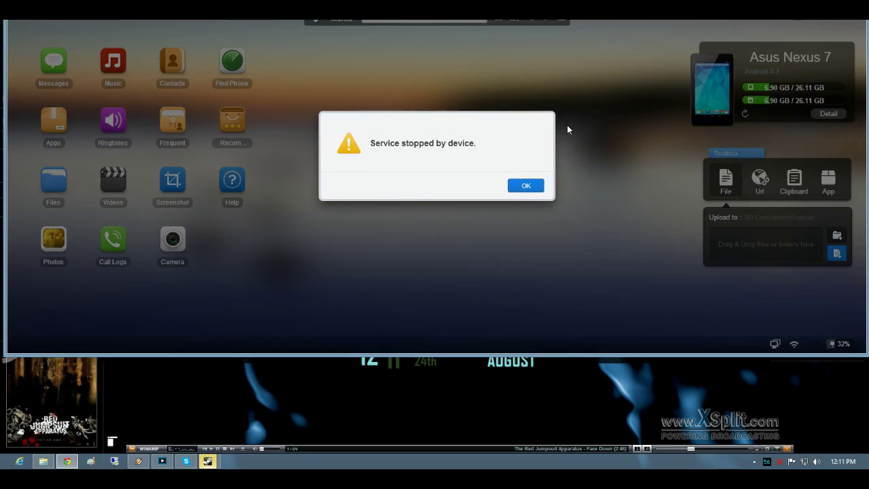
Dismiss the service-stopped alert and select the sign-in Password field
left_click(529, 186)
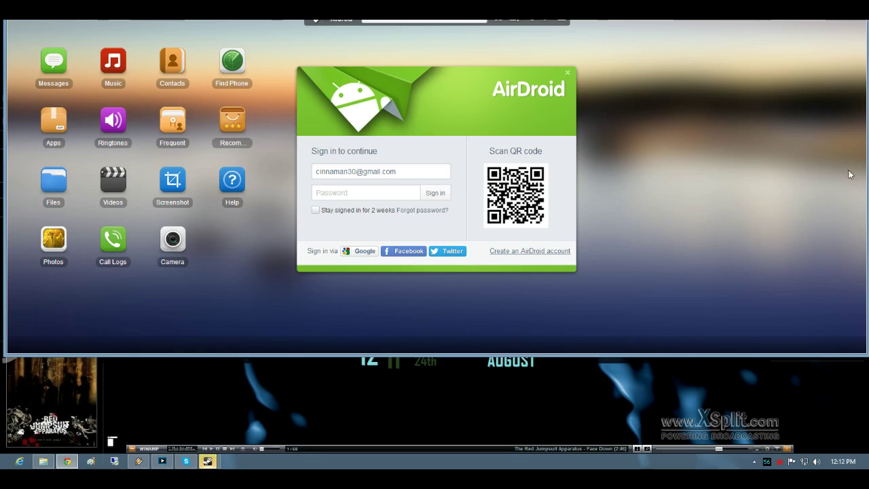
left_click(328, 195)
Enter the account password to sign in, then open the phone's Music folder
type("********")
key("Return")
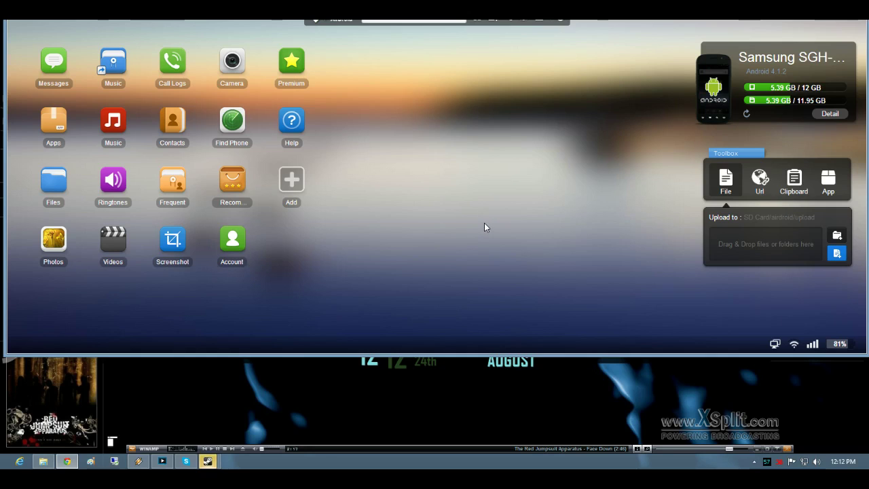
left_click(113, 62)
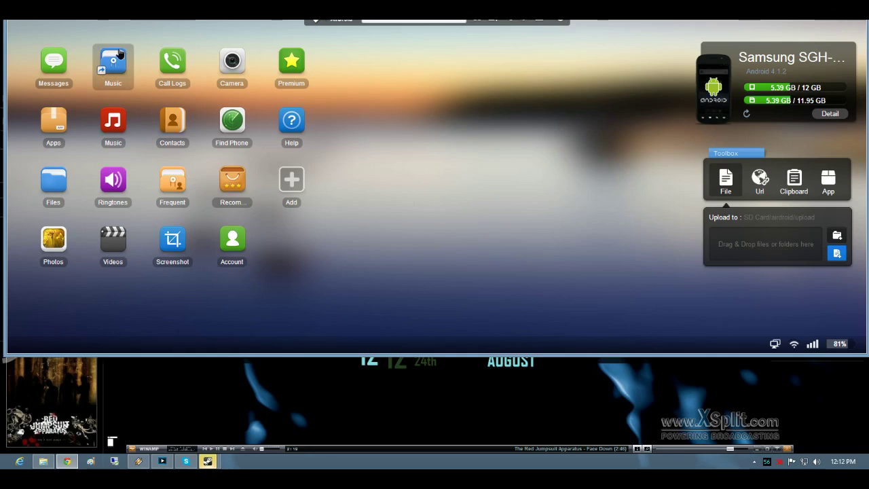